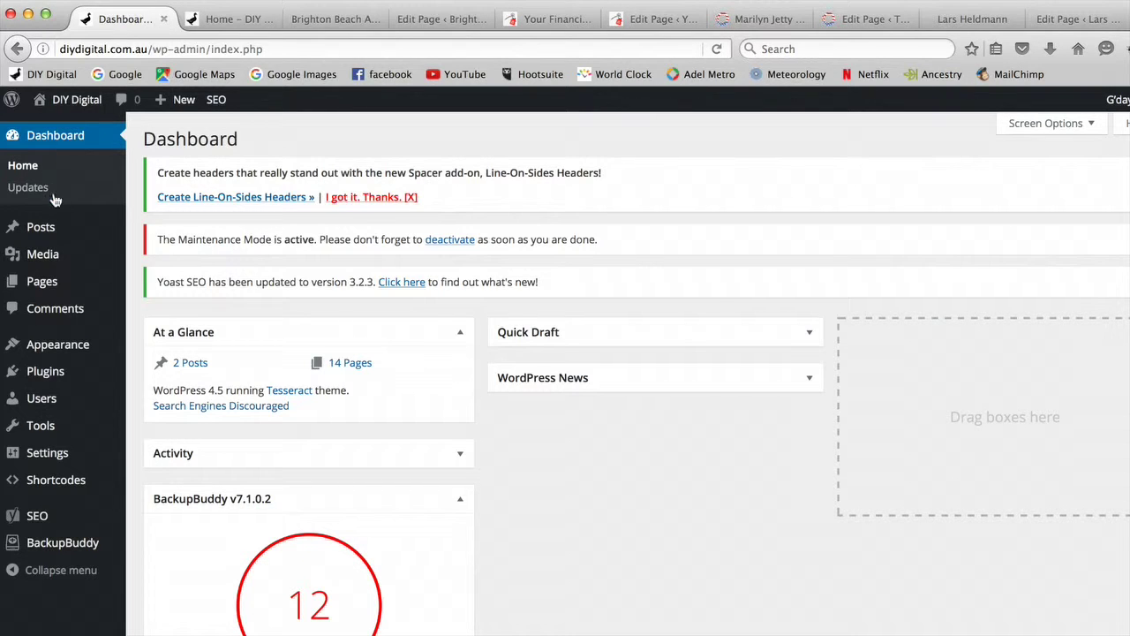
Step: Go from the dashboard to the All Pages list
{"action": "left_click", "coordinate": [42, 283]}
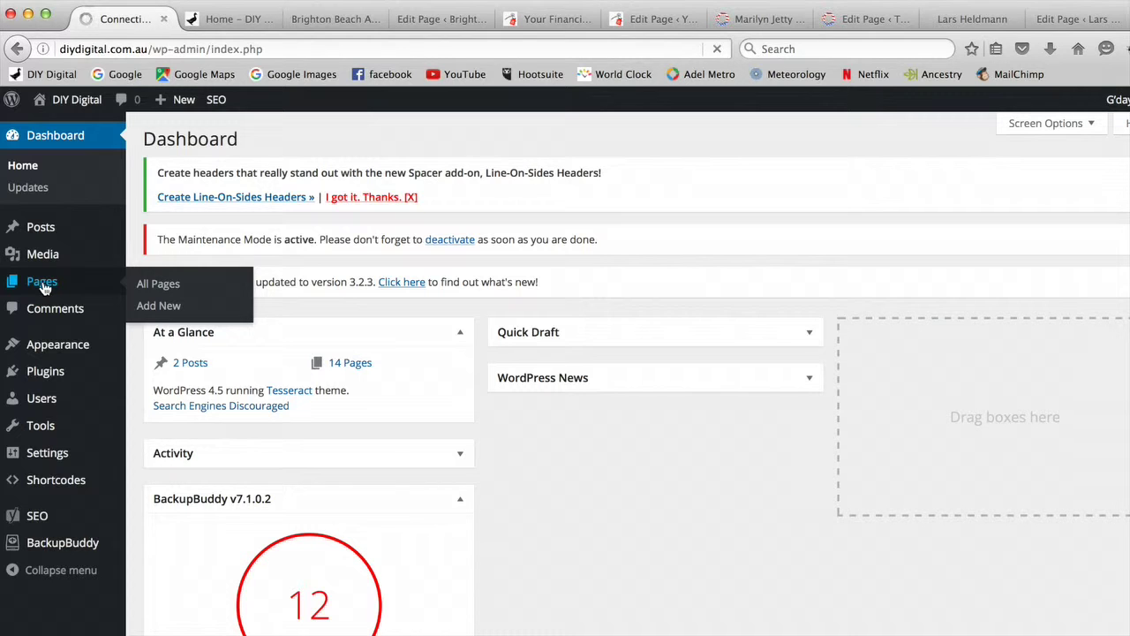
Step: Open the Home — Front Page for editing from the Pages list
{"action": "left_click", "coordinate": [43, 282]}
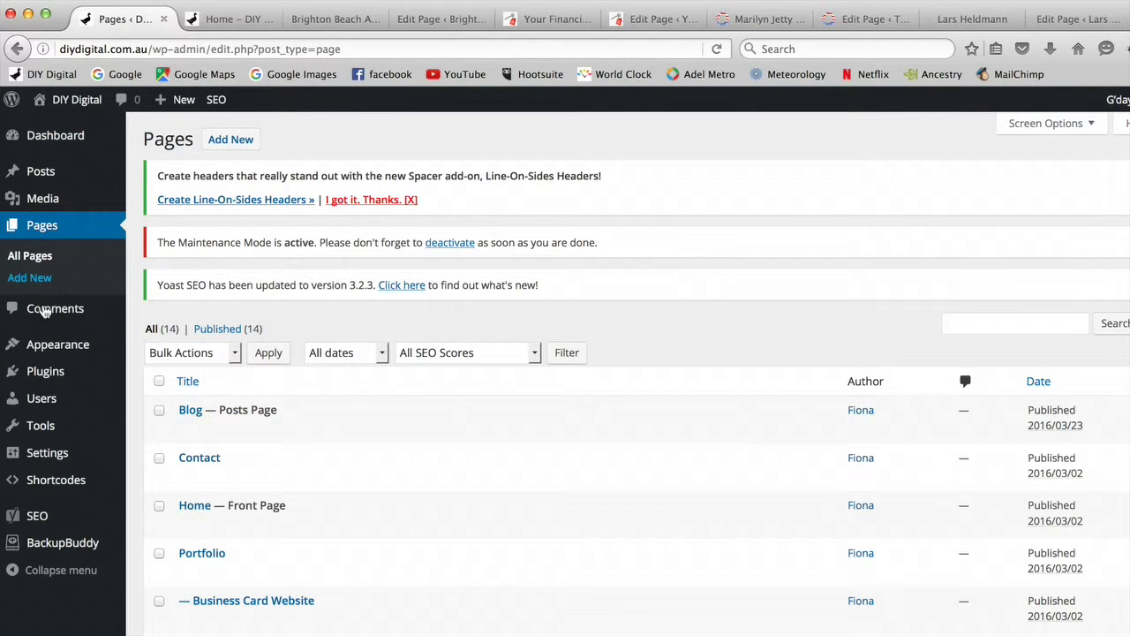
{"action": "mouse_move", "coordinate": [191, 530]}
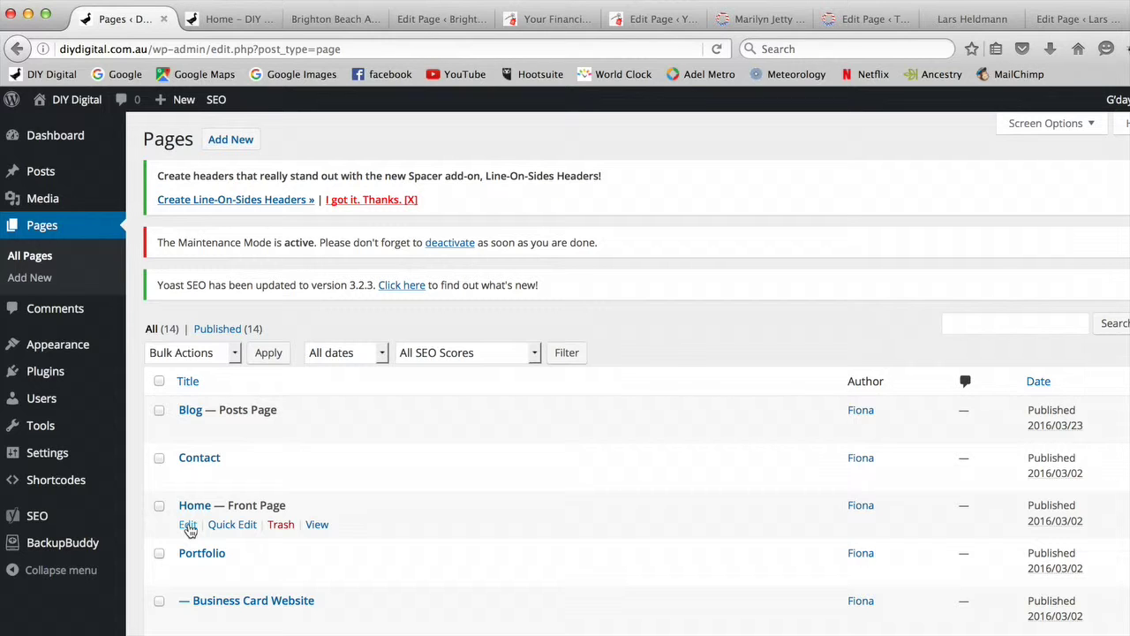
{"action": "left_click", "coordinate": [188, 526]}
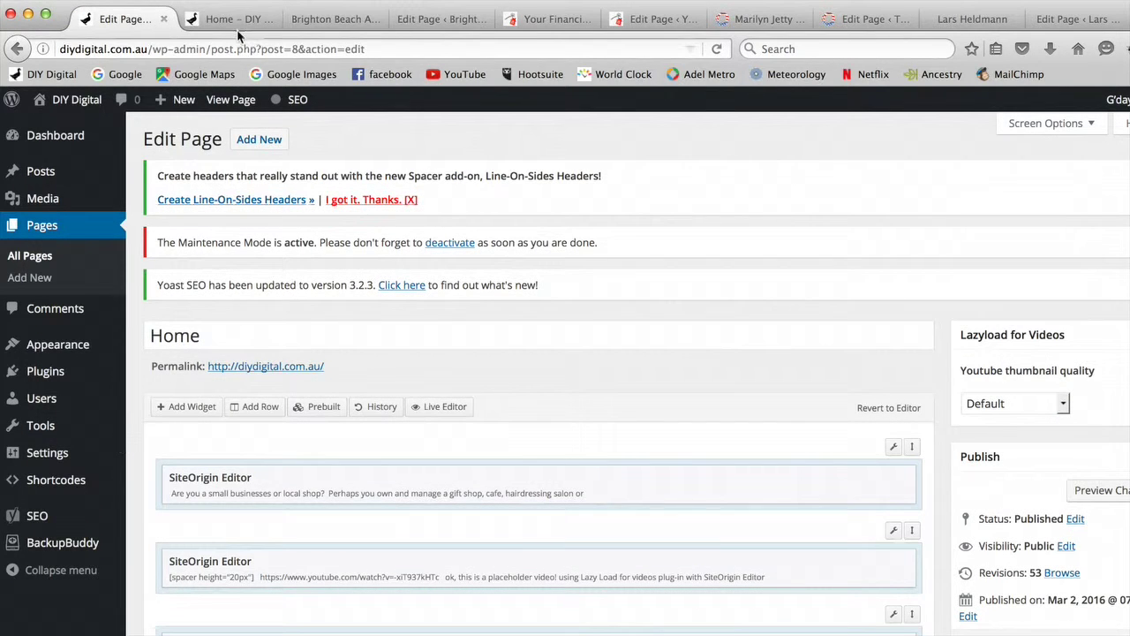
Step: Compare the editor with the live home page, then return to the Edit Page tab
{"action": "left_click", "coordinate": [232, 20]}
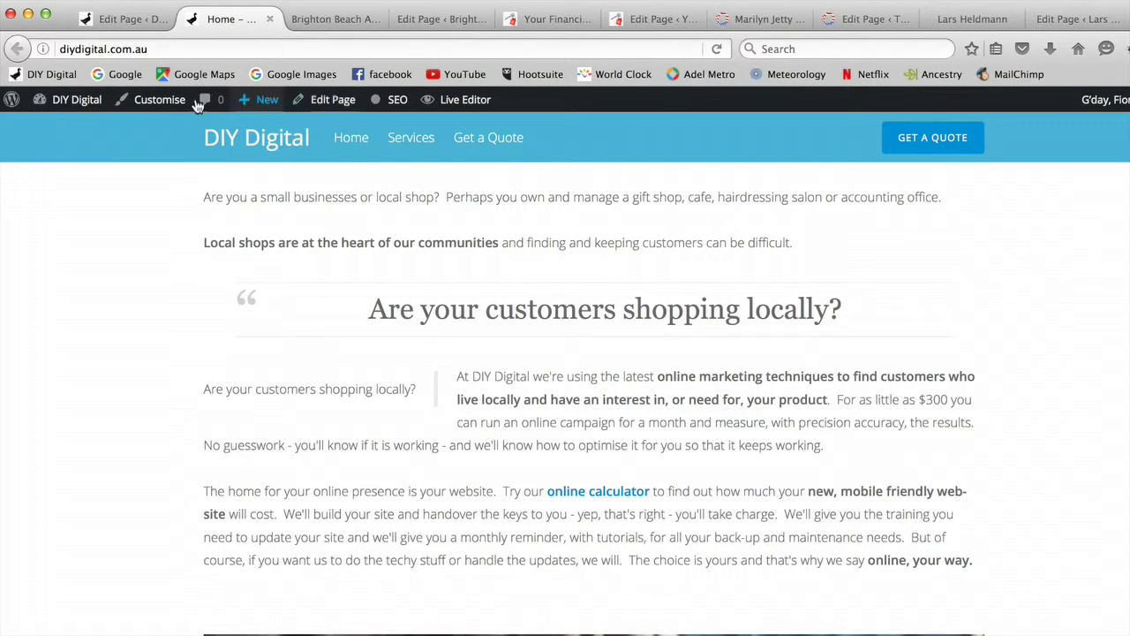
{"action": "left_click", "coordinate": [123, 20]}
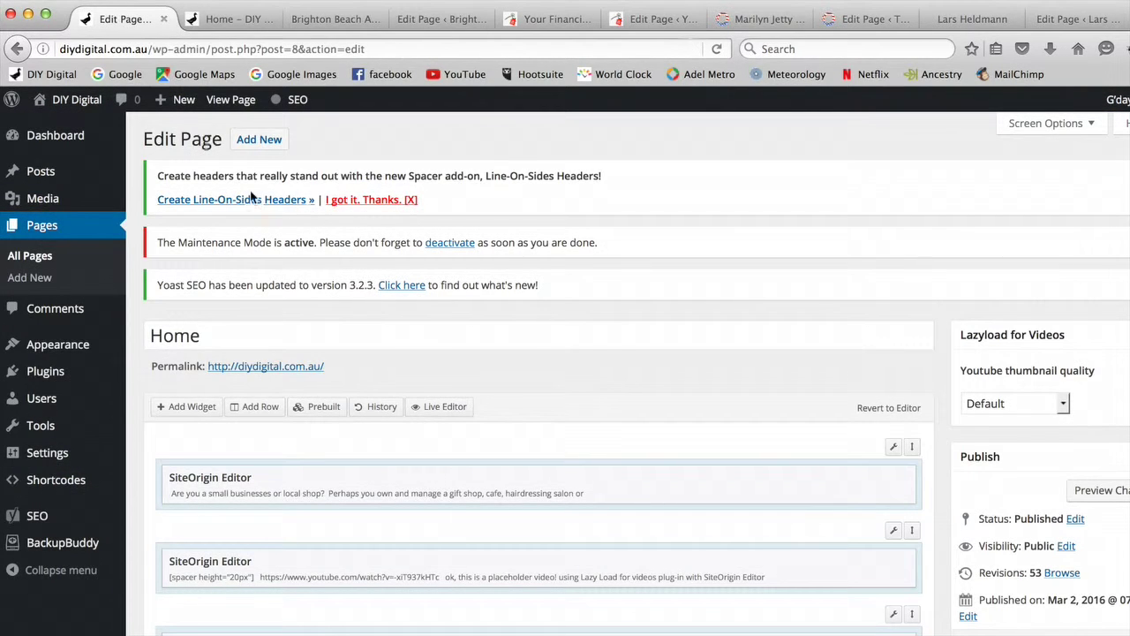
{"action": "mouse_move", "coordinate": [235, 500]}
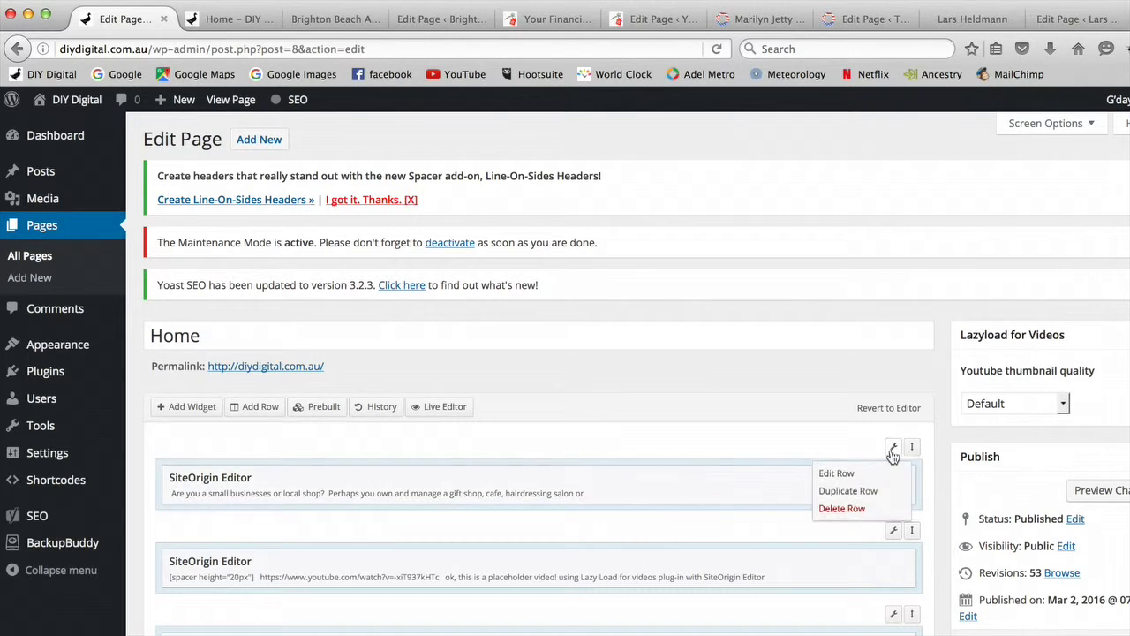
{"action": "mouse_move", "coordinate": [812, 474]}
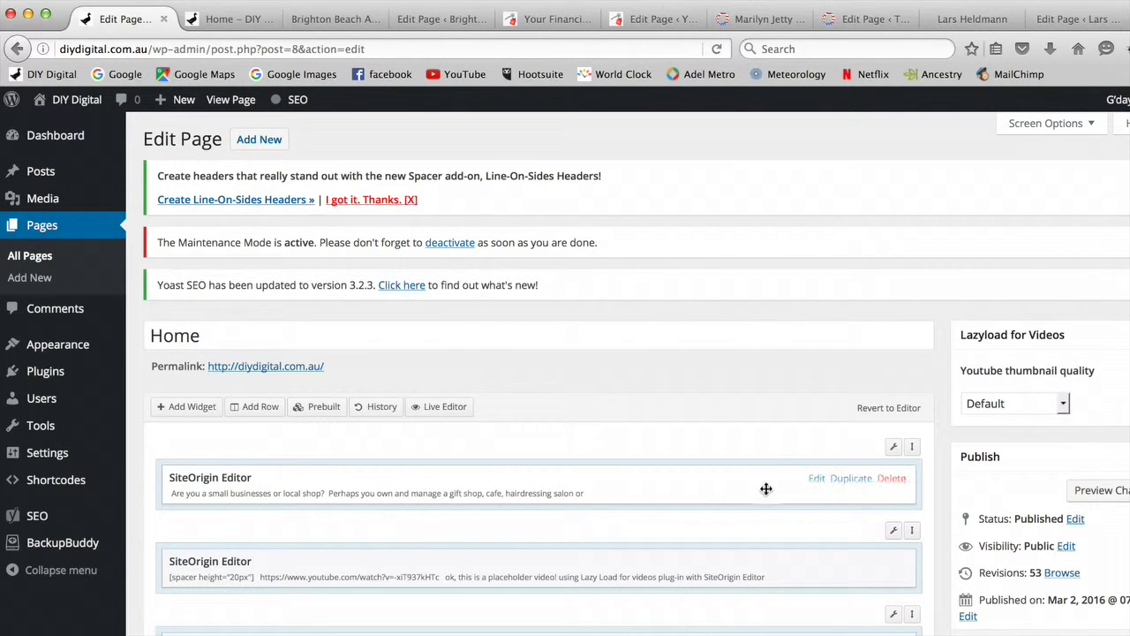
Step: Open the first SiteOrigin Editor widget on the Home page for editing
{"action": "left_click", "coordinate": [815, 479]}
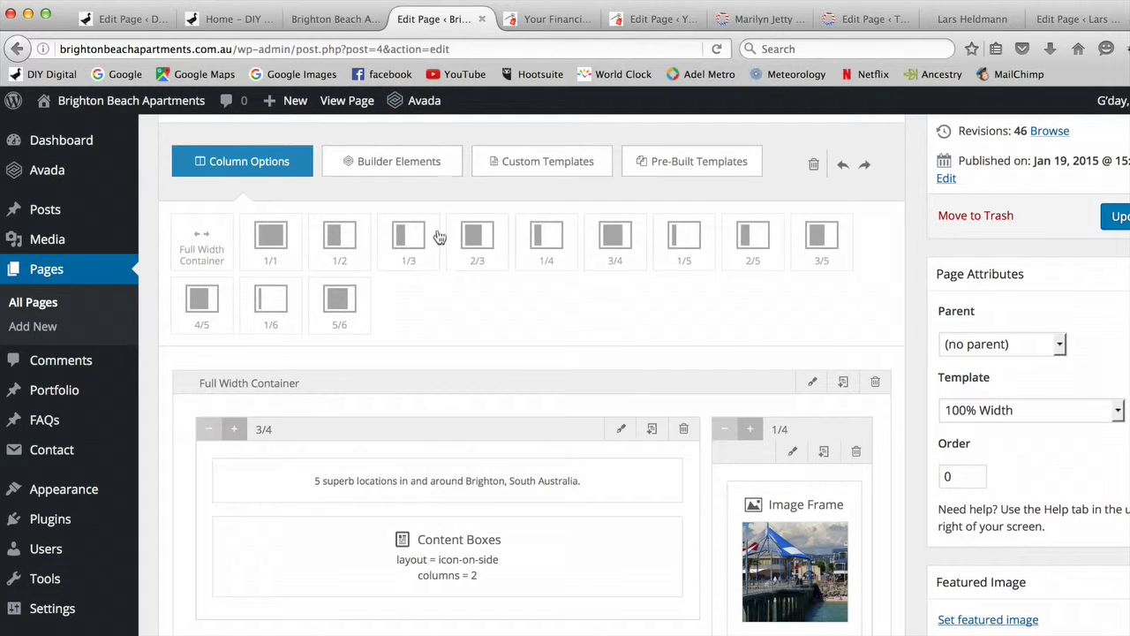
Step: Show Builder Elements and edit the text block '5 superb locations in and around Brighton, South Australia.'
{"action": "left_click", "coordinate": [390, 164]}
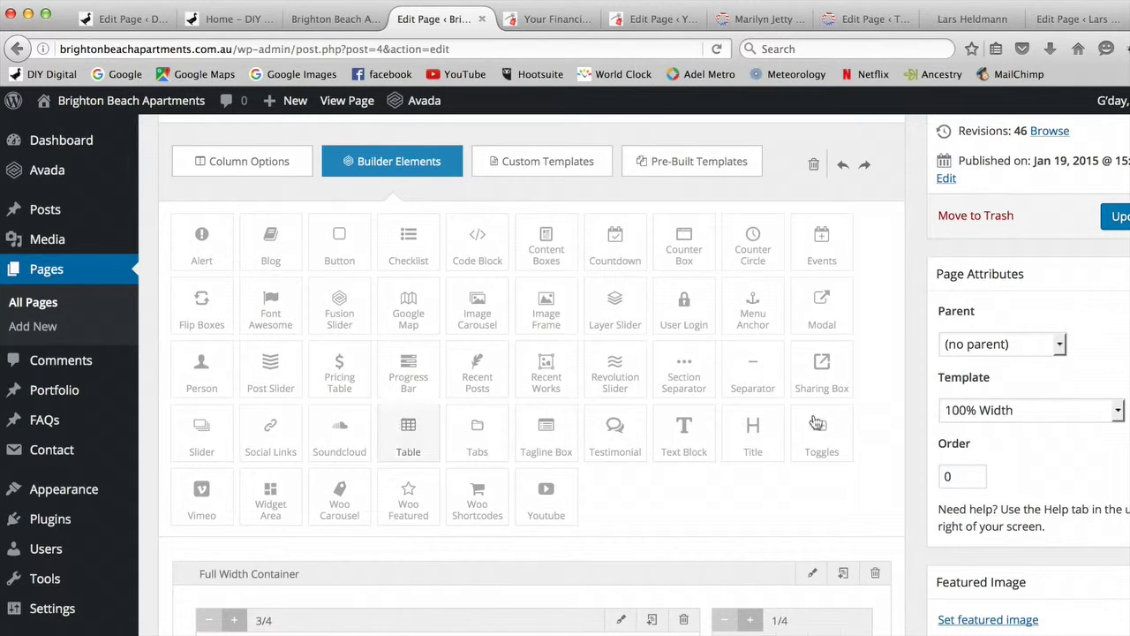
{"action": "scroll", "coordinate": [726, 476], "scroll_direction": "down", "scroll_amount": 5}
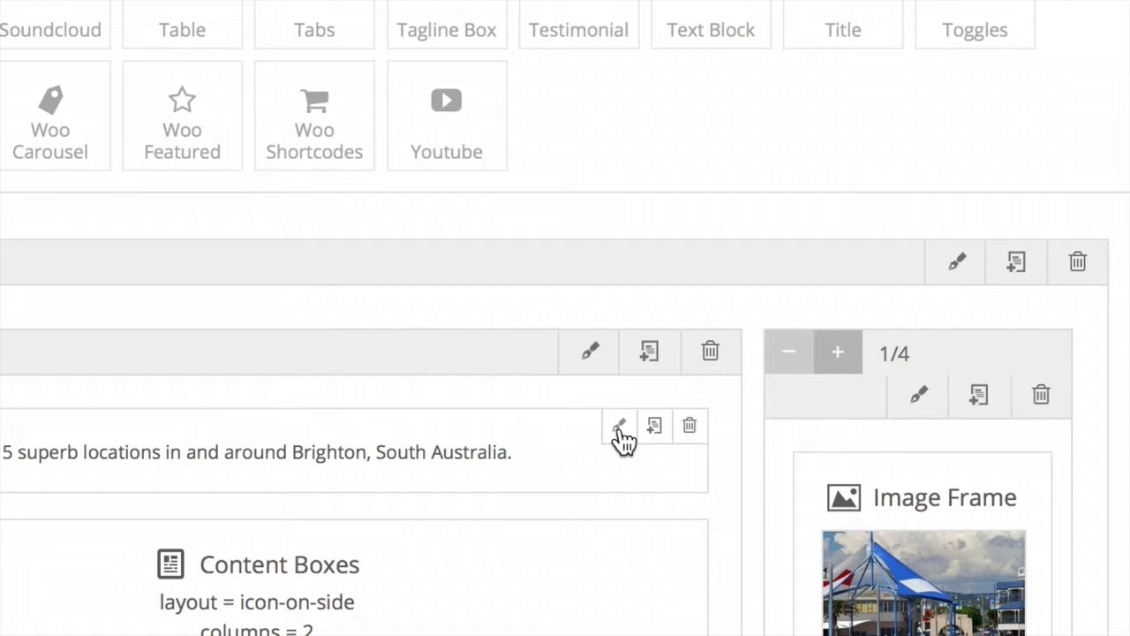
{"action": "left_click", "coordinate": [620, 429]}
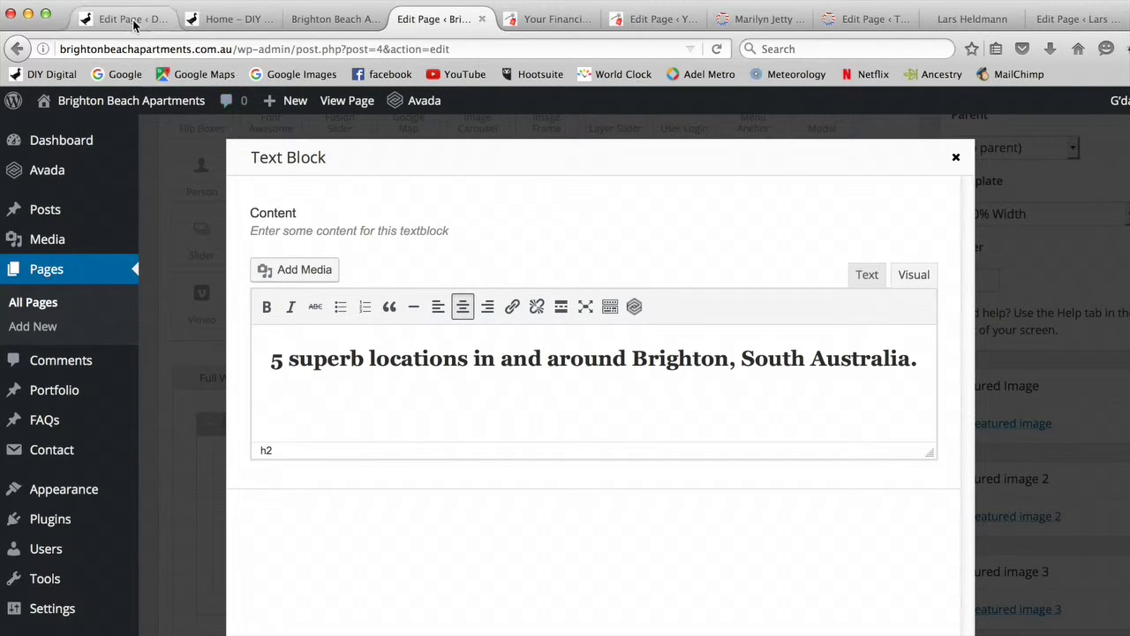
Step: Make the sentence about gift shops and cafes bold in the Home page widget
{"action": "left_click", "coordinate": [133, 19]}
{"action": "left_click_drag", "start_coordinate": [43, 372], "coordinate": [268, 394]}
{"action": "left_click", "coordinate": [49, 274]}
{"action": "left_click", "coordinate": [309, 410]}
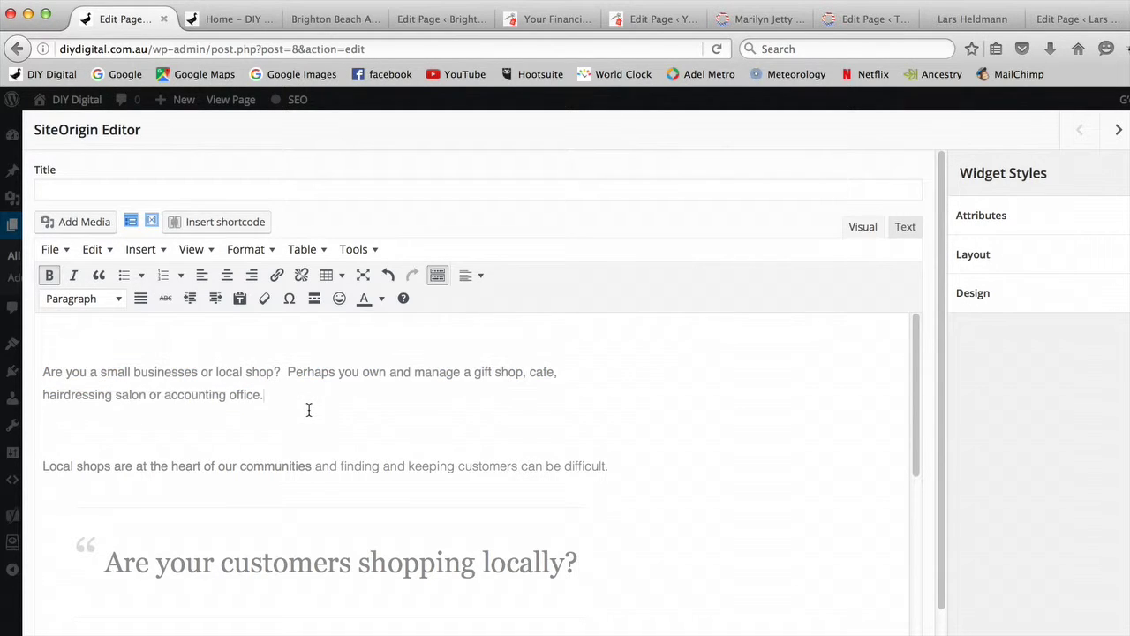
Step: Link the words 'small businesses' to the Website Quote page
{"action": "left_click_drag", "start_coordinate": [100, 372], "coordinate": [198, 375]}
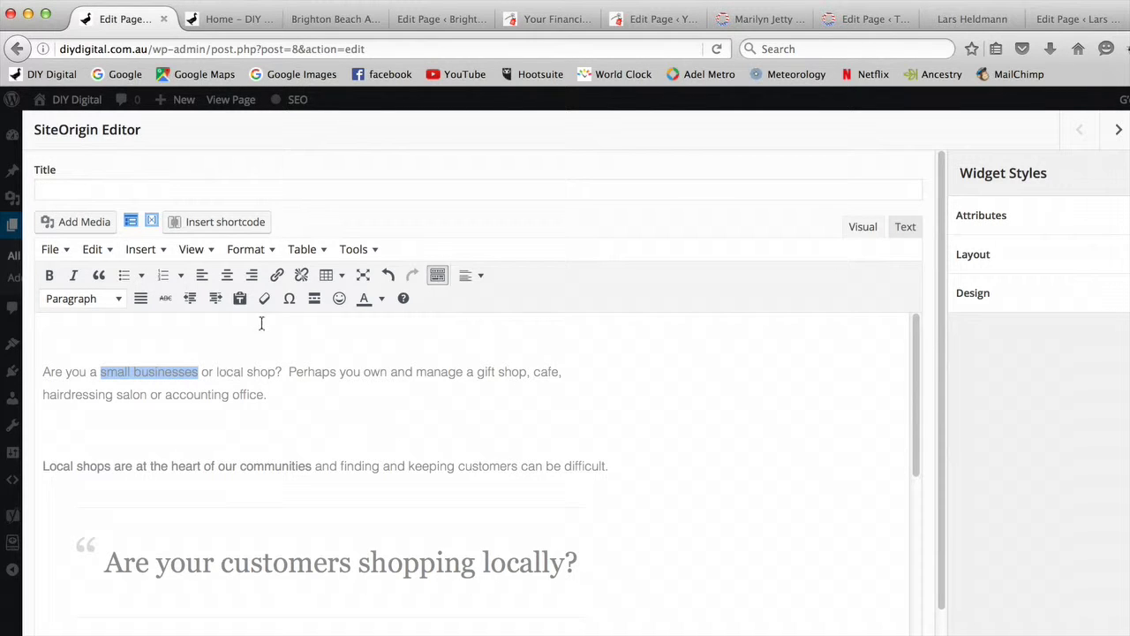
{"action": "left_click", "coordinate": [277, 276]}
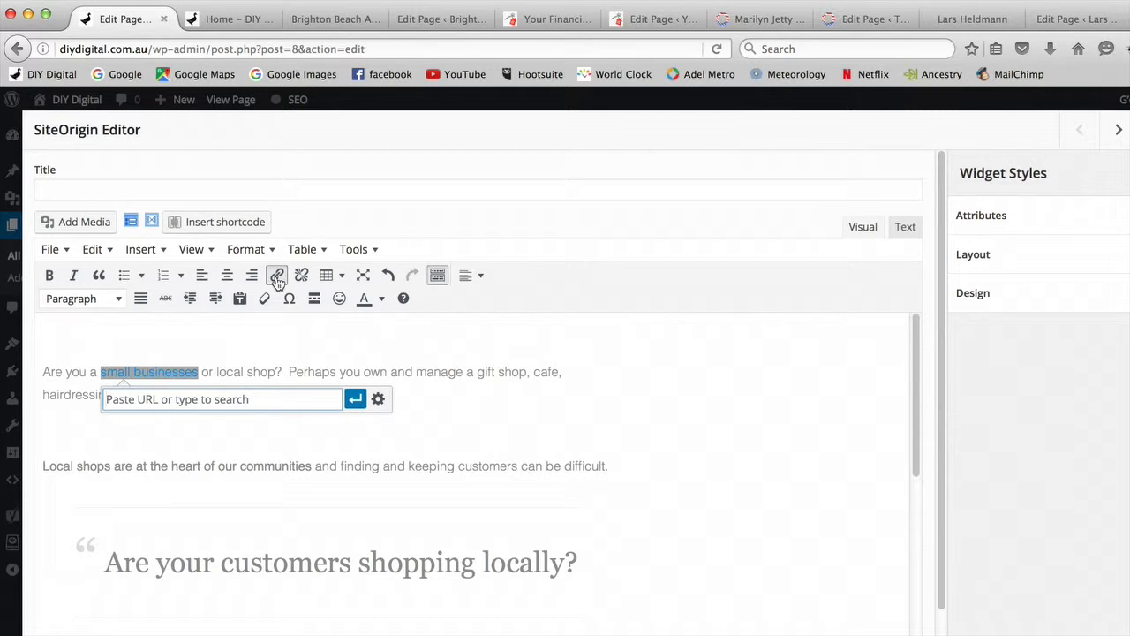
{"action": "left_click", "coordinate": [226, 19]}
{"action": "left_click", "coordinate": [161, 49]}
{"action": "key", "text": "super+c"}
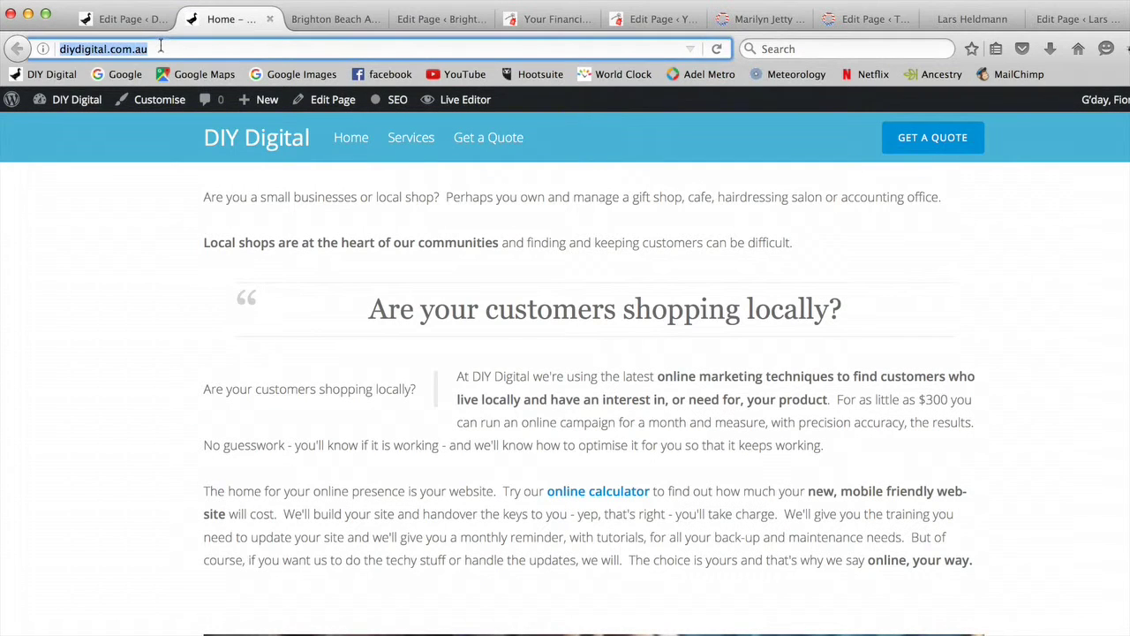
{"action": "left_click", "coordinate": [128, 19]}
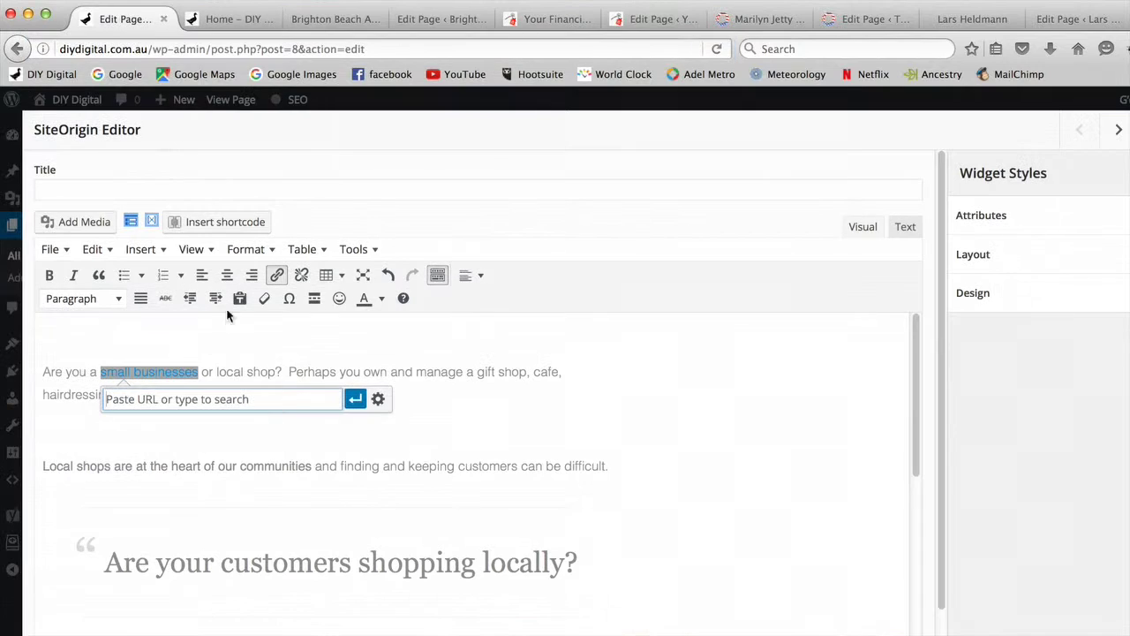
{"action": "key", "text": "super+v"}
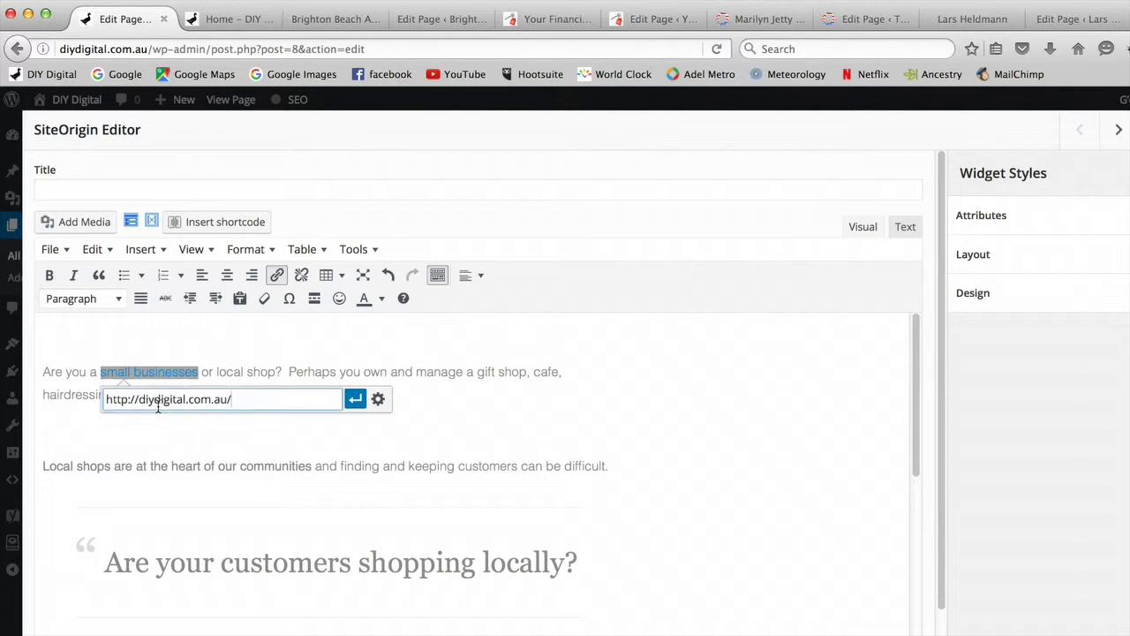
{"action": "left_click", "coordinate": [377, 398]}
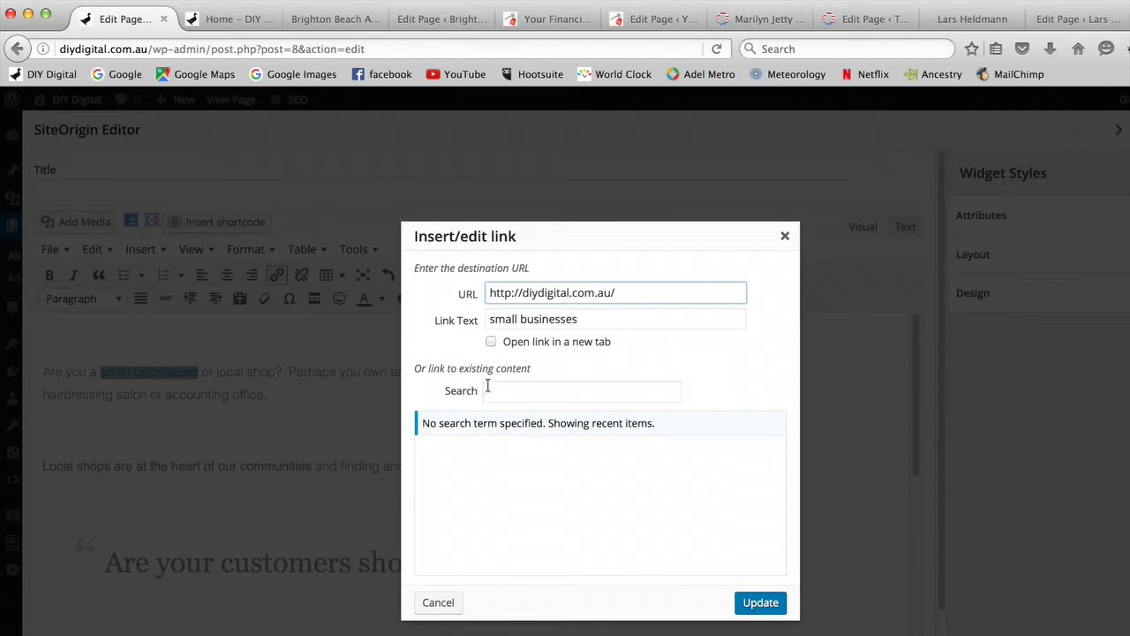
{"action": "left_click", "coordinate": [488, 492]}
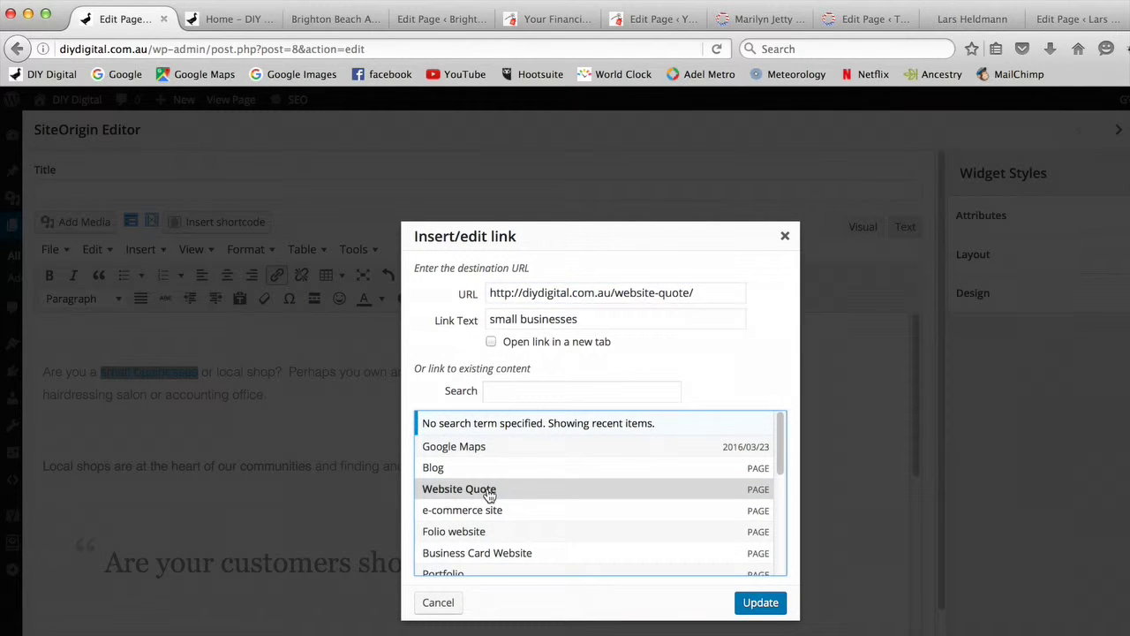
{"action": "left_click", "coordinate": [759, 603]}
{"action": "left_click", "coordinate": [206, 371]}
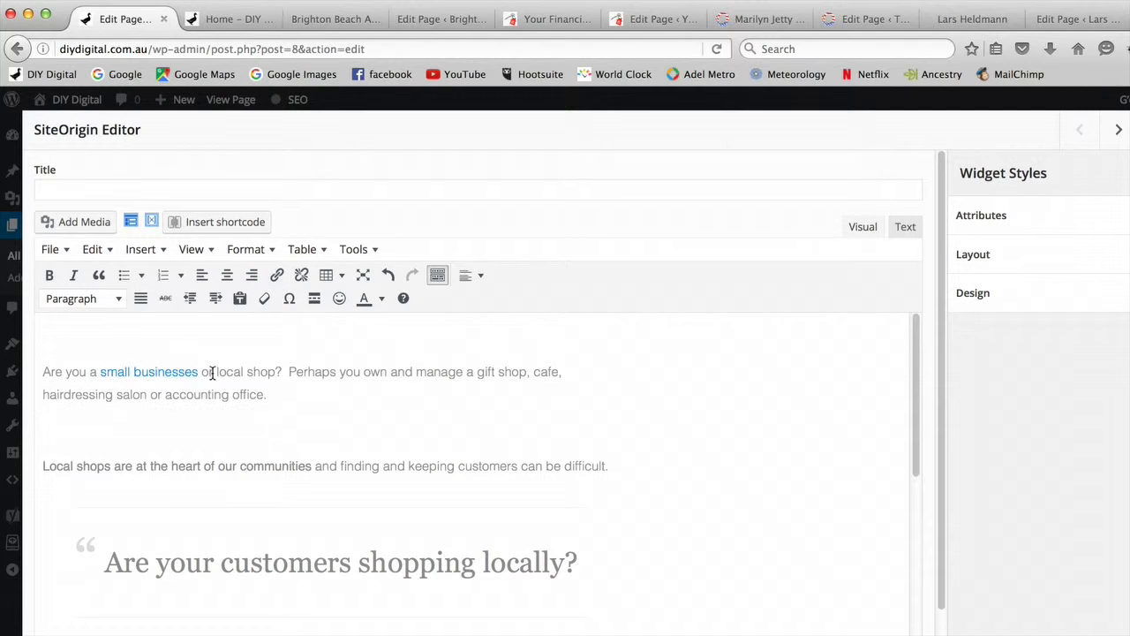
Step: Reload the live home page to check the changes, then return to the widget editor
{"action": "left_click", "coordinate": [232, 21]}
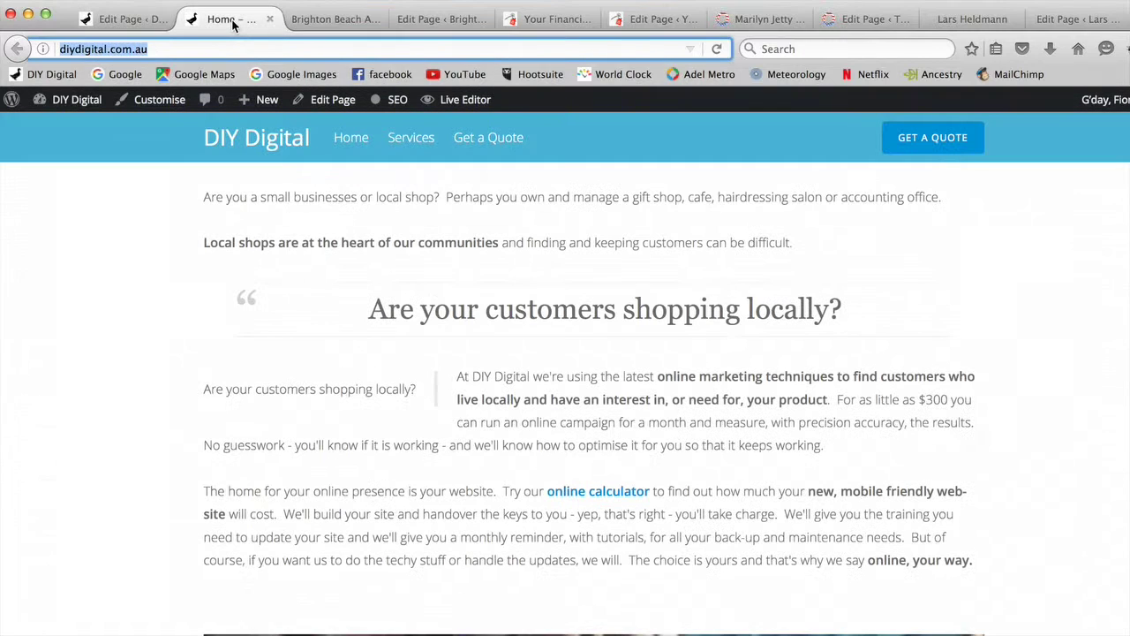
{"action": "key", "text": "super+r"}
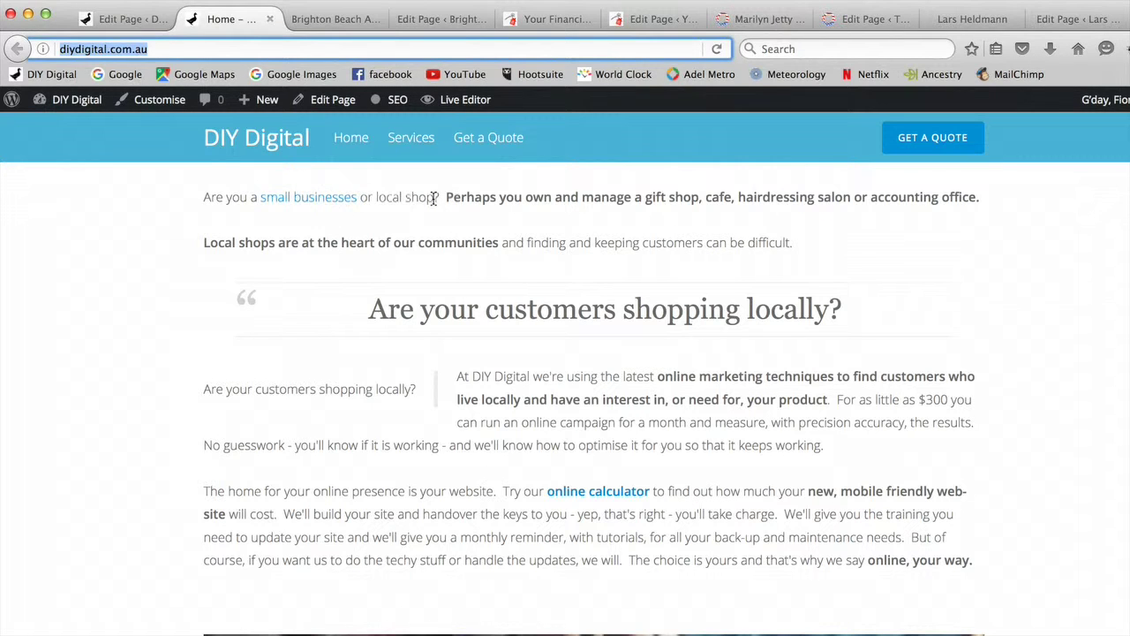
{"action": "key", "text": "ctrl+shift+Tab"}
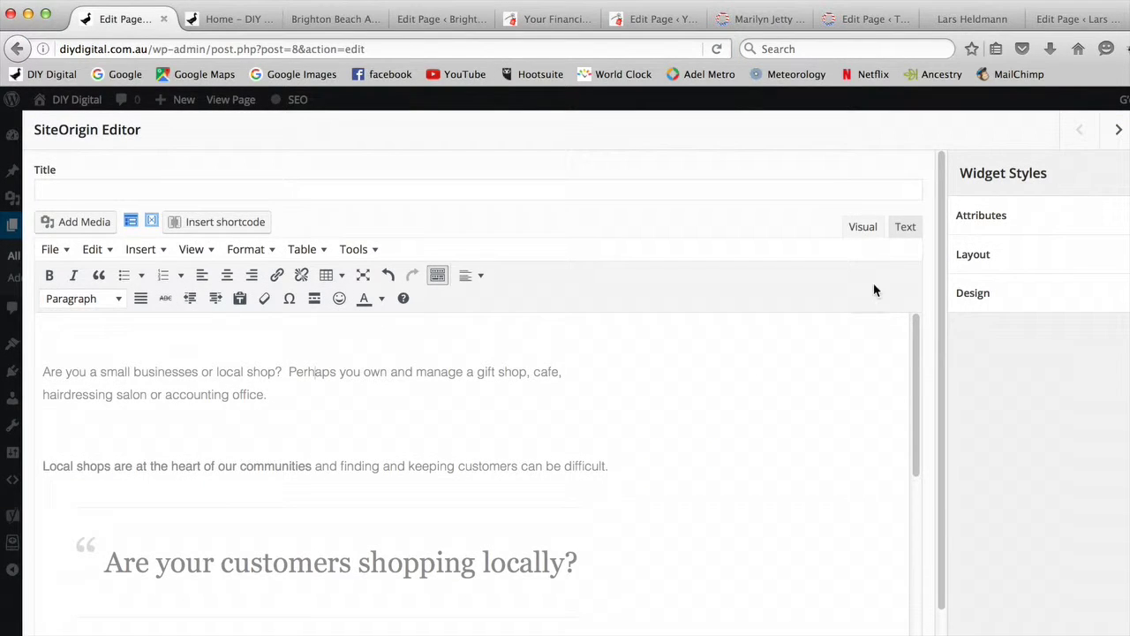
Step: Inspect the <strong> tags around 'Local shops are at the heart of our communities' in the HTML
{"action": "left_click", "coordinate": [904, 228]}
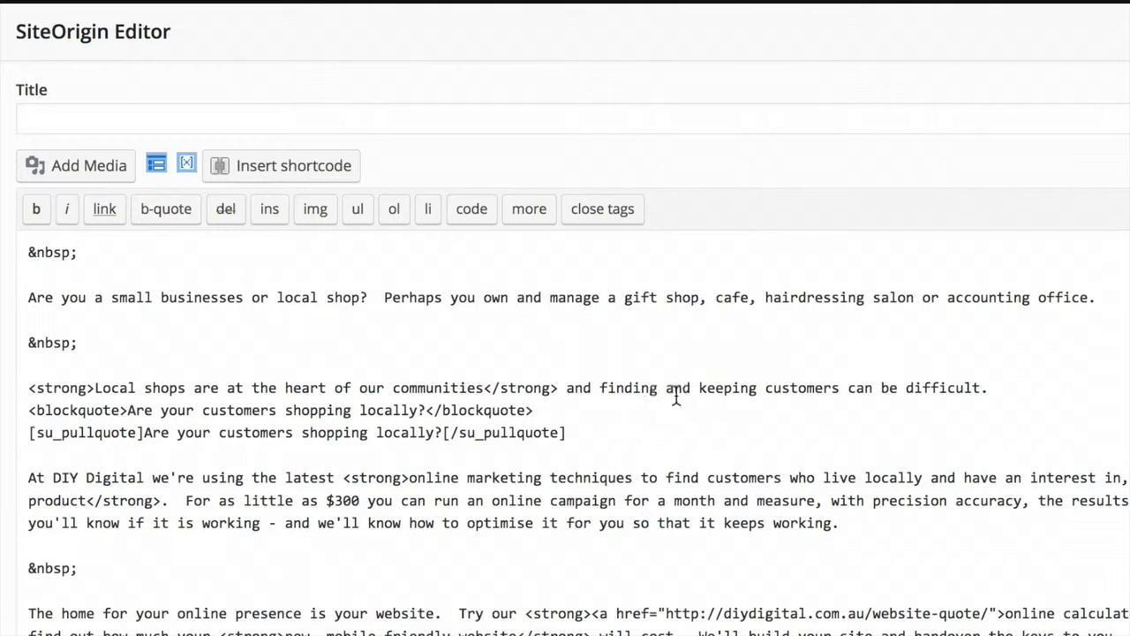
{"action": "left_click_drag", "start_coordinate": [29, 388], "coordinate": [93, 395]}
{"action": "left_click_drag", "start_coordinate": [484, 389], "coordinate": [559, 393]}
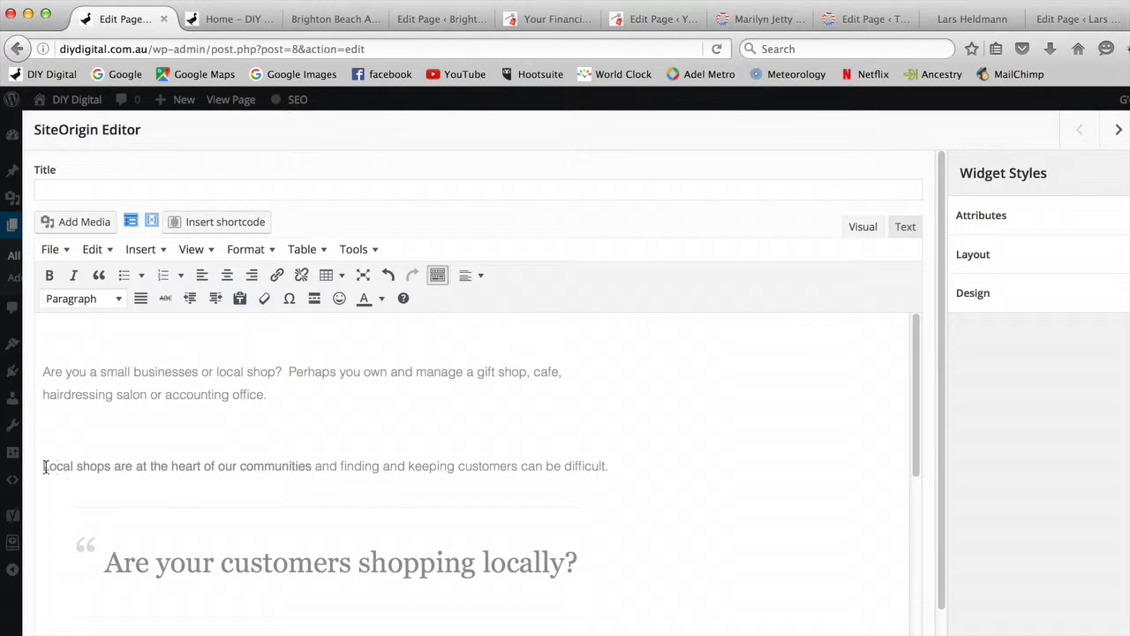
Step: Bold the clause 'Local shops are at the heart of our communities'
{"action": "left_click_drag", "start_coordinate": [44, 466], "coordinate": [310, 470]}
{"action": "key", "text": "super+b"}
{"action": "left_click", "coordinate": [291, 369]}
{"action": "scroll", "coordinate": [870, 232], "scroll_direction": "down", "scroll_amount": 2}
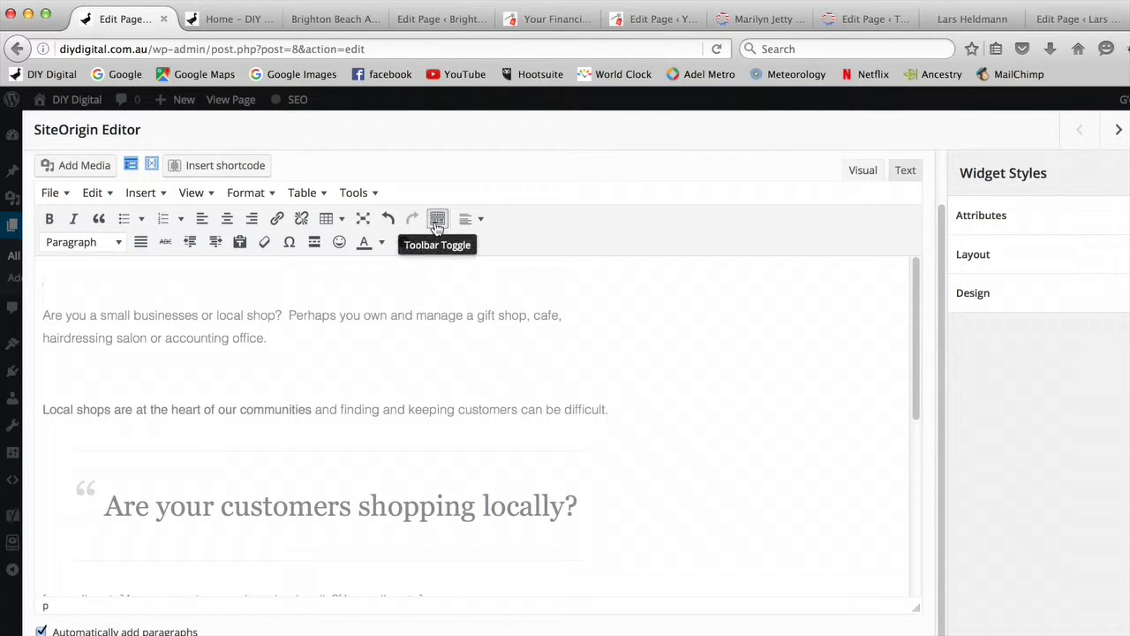
Step: Toggle the second toolbar row, then show it in the 'Your Financial Future is No Laughing Matter' editor
{"action": "left_click", "coordinate": [437, 221]}
{"action": "left_click", "coordinate": [437, 220]}
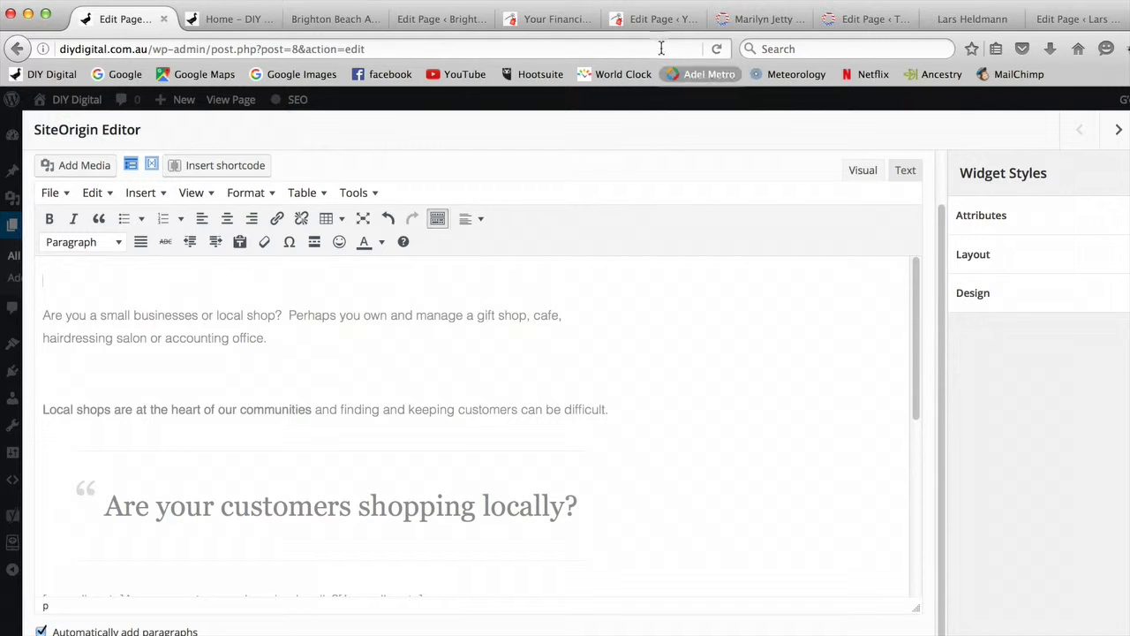
{"action": "left_click", "coordinate": [651, 22]}
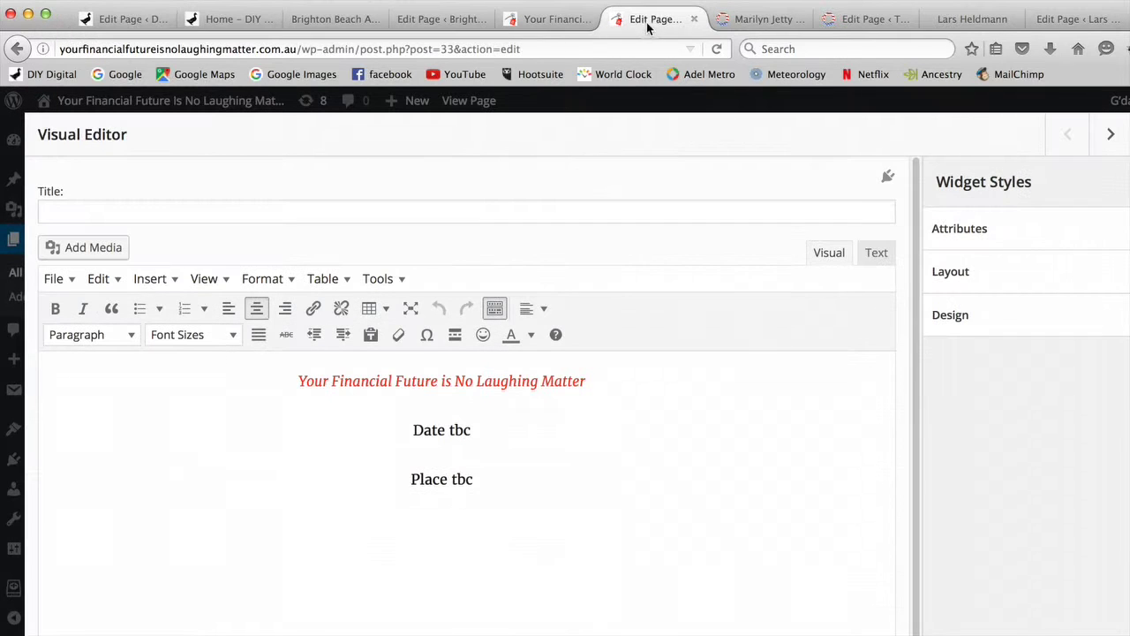
{"action": "left_click", "coordinate": [494, 309]}
{"action": "left_click", "coordinate": [494, 309]}
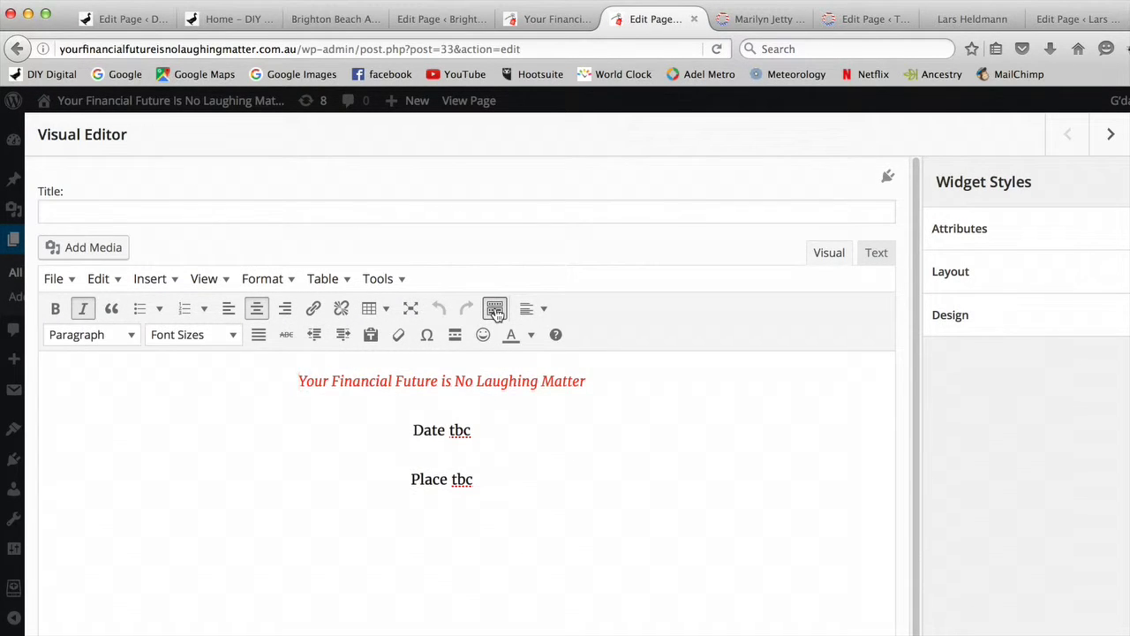